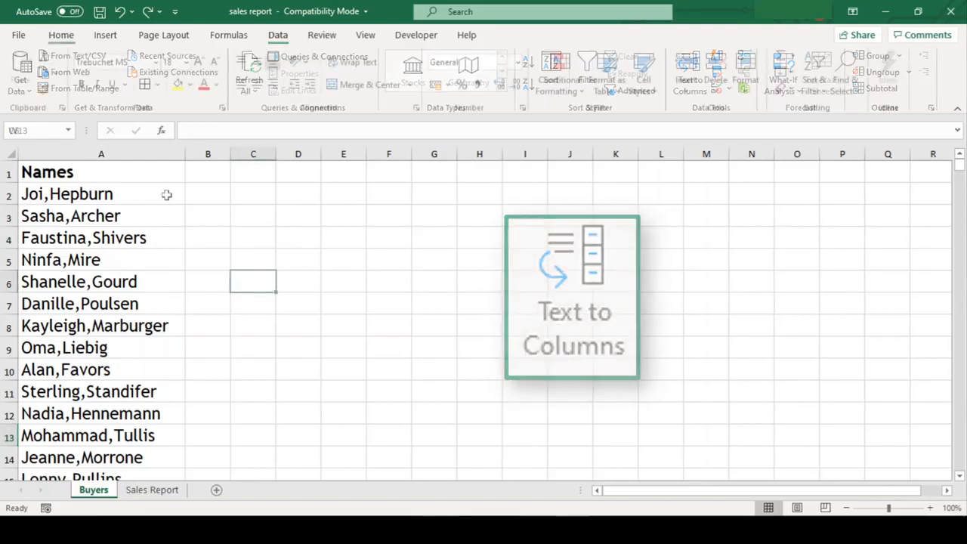
Select buyer names A2:A483 and launch the Text to Columns wizard from the Data tab
left_click(166, 195)
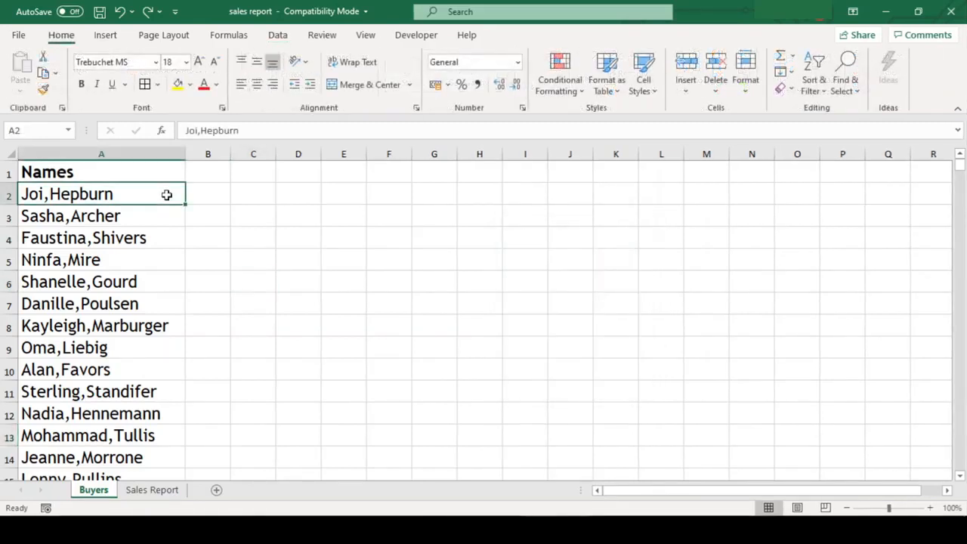
key("ctrl+shift+Down")
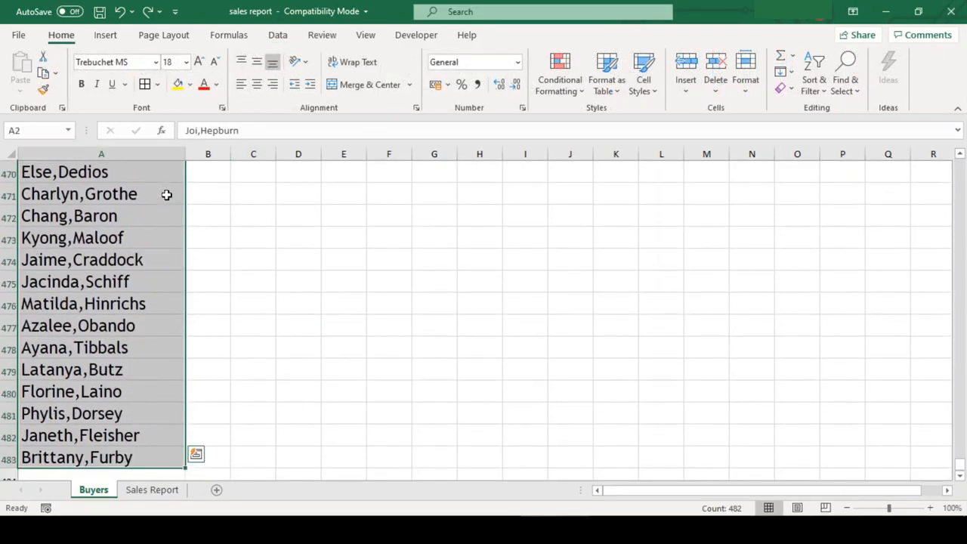
left_click(277, 35)
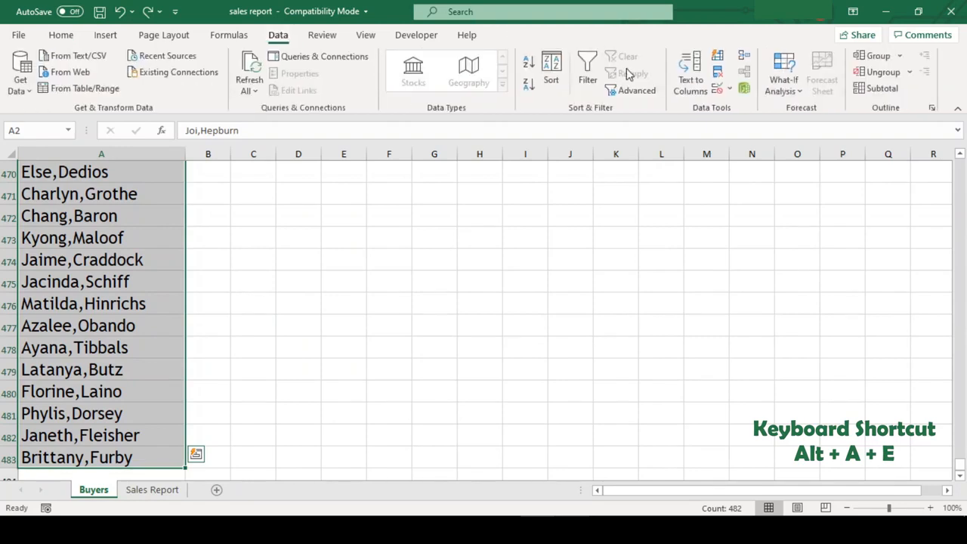
left_click(681, 69)
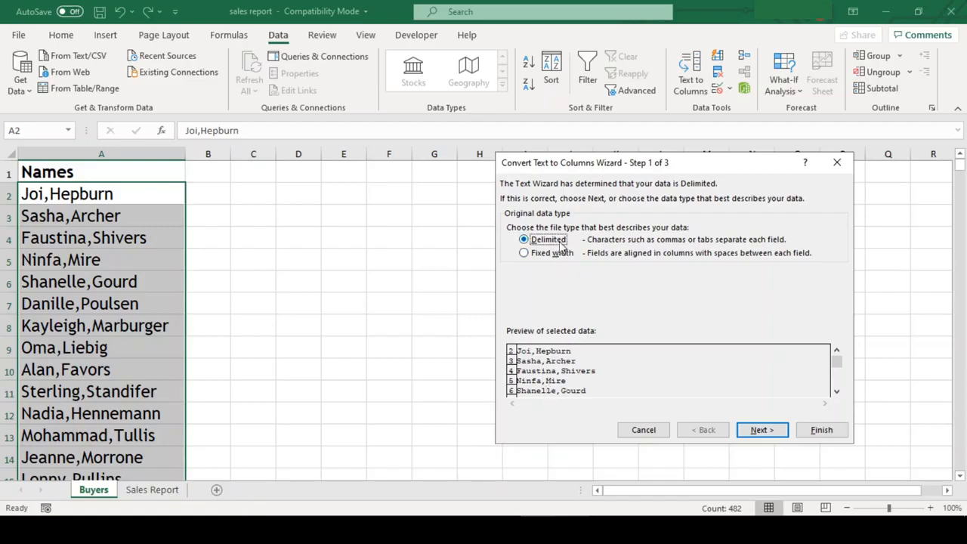
Split the names at the comma instead of Tab, with both columns formatted as Text
left_click(752, 437)
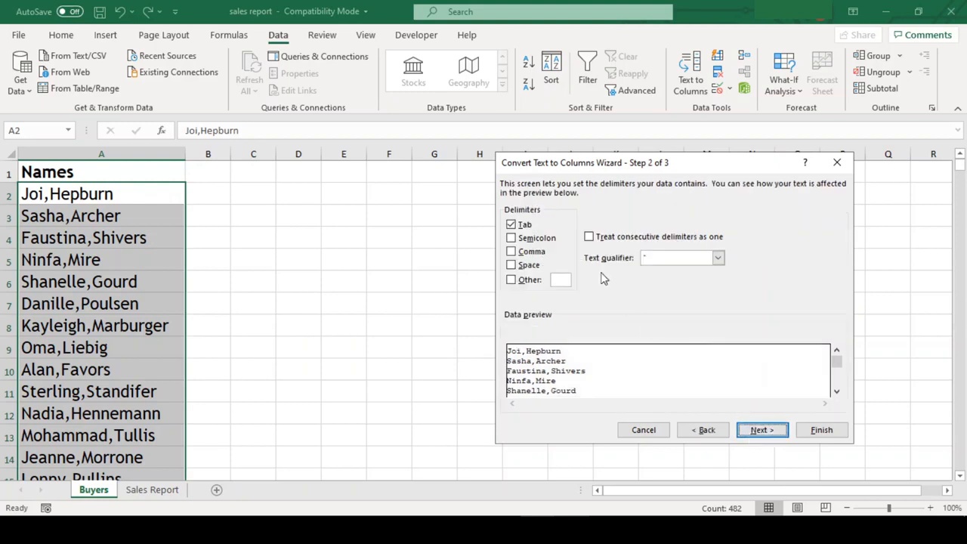
left_click(511, 252)
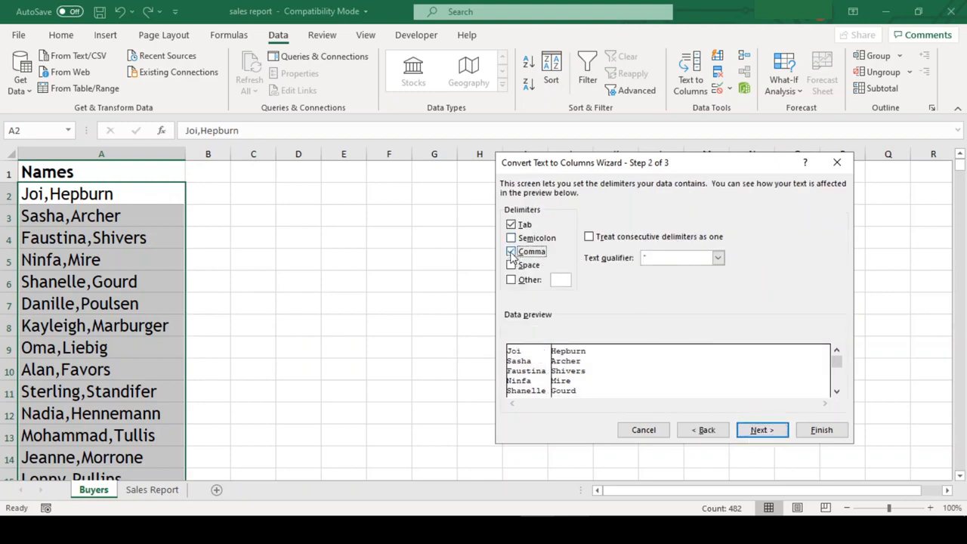
left_click(511, 224)
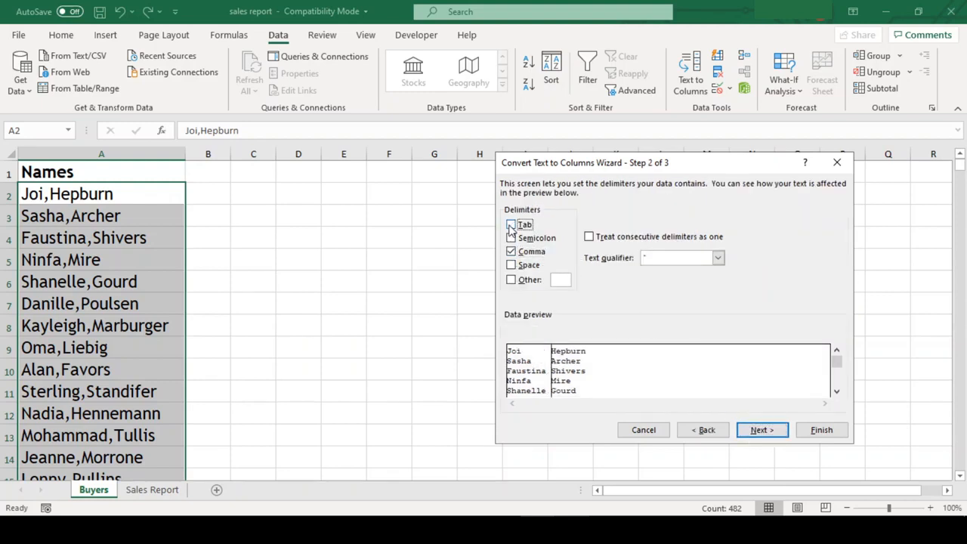
left_click(756, 431)
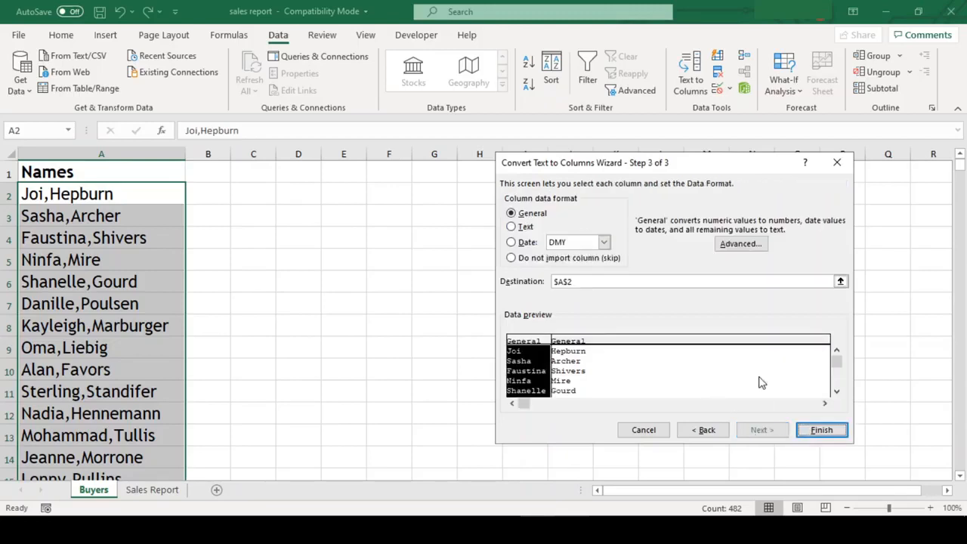
left_click(528, 228)
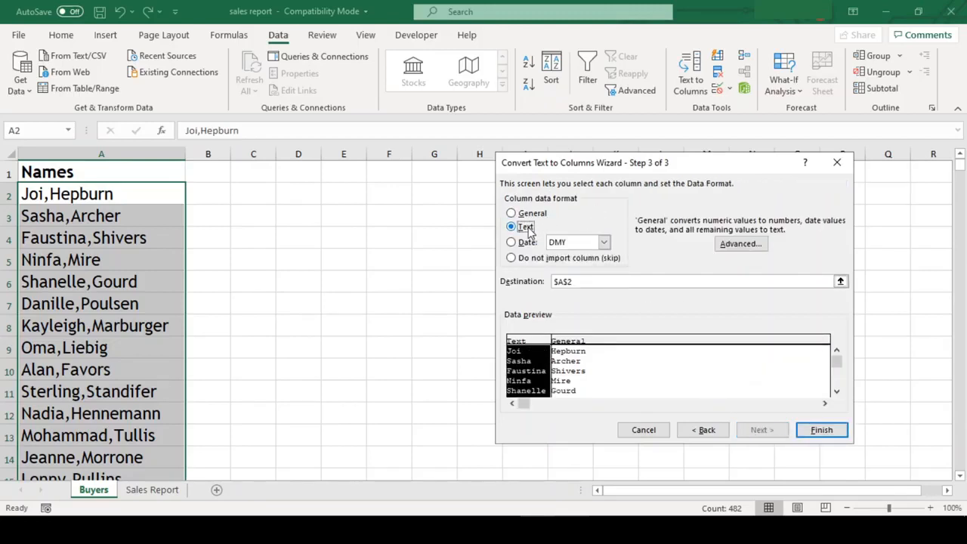
left_click(582, 370)
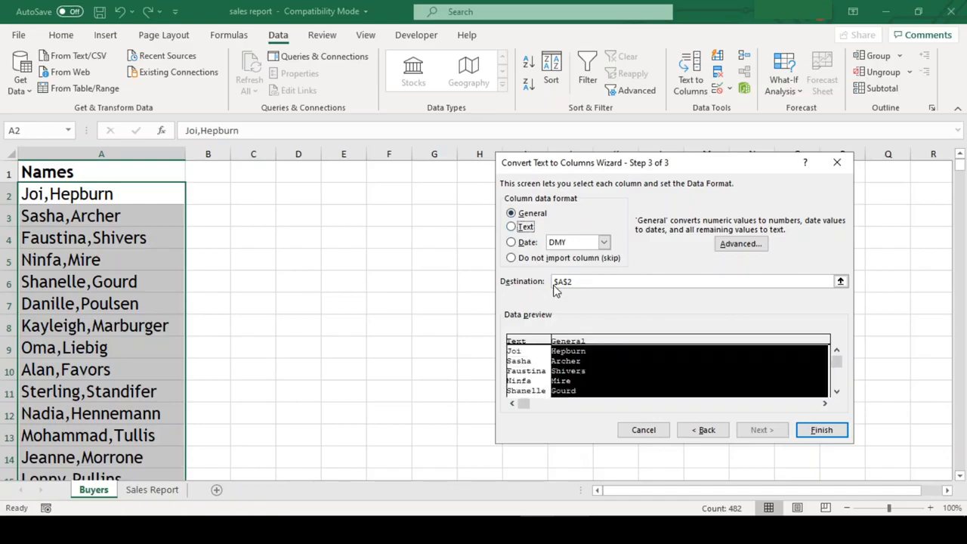
left_click(520, 228)
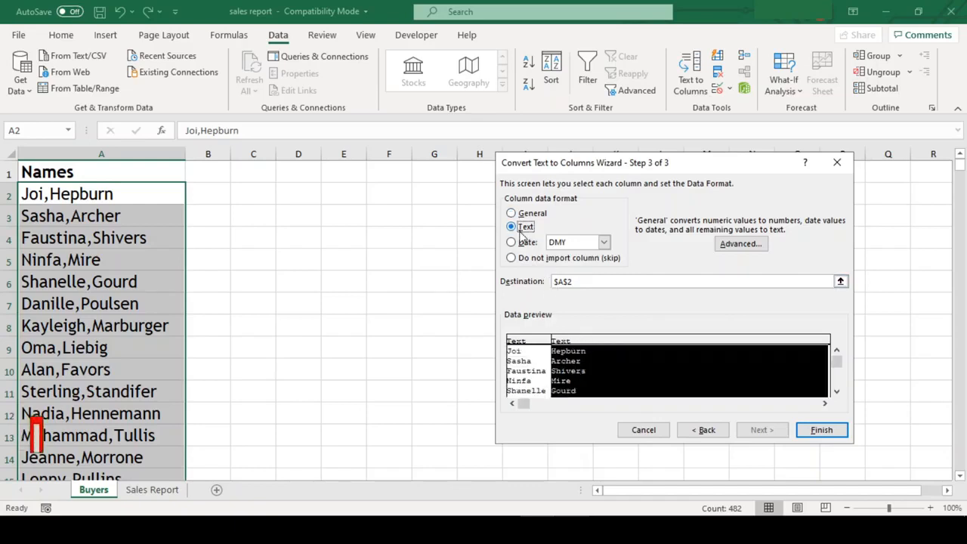
left_click(820, 430)
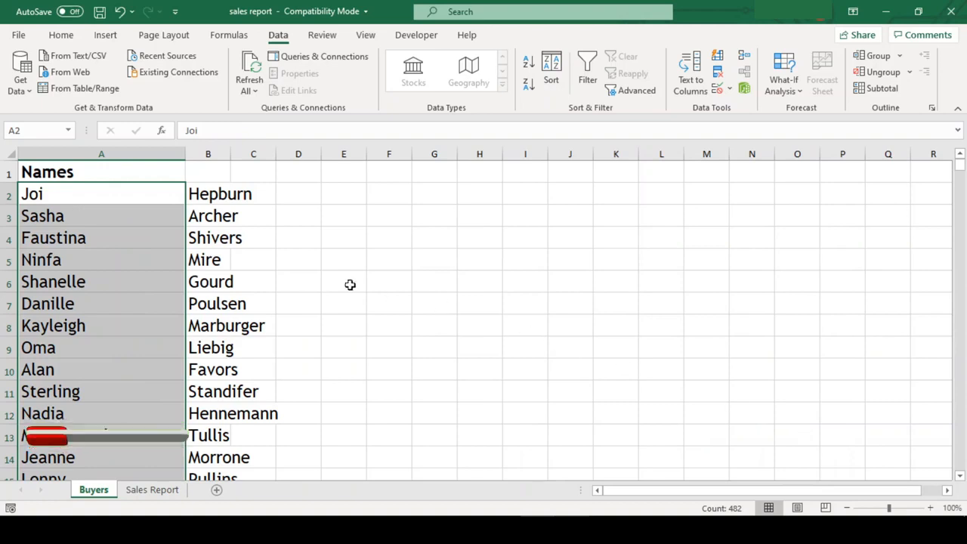
Look over the split name cells, then undo the split with Ctrl+Z
left_click(310, 259)
left_click(69, 196)
key("Tab")
key("Return")
key("Return")
key("Tab")
key("shift+Tab")
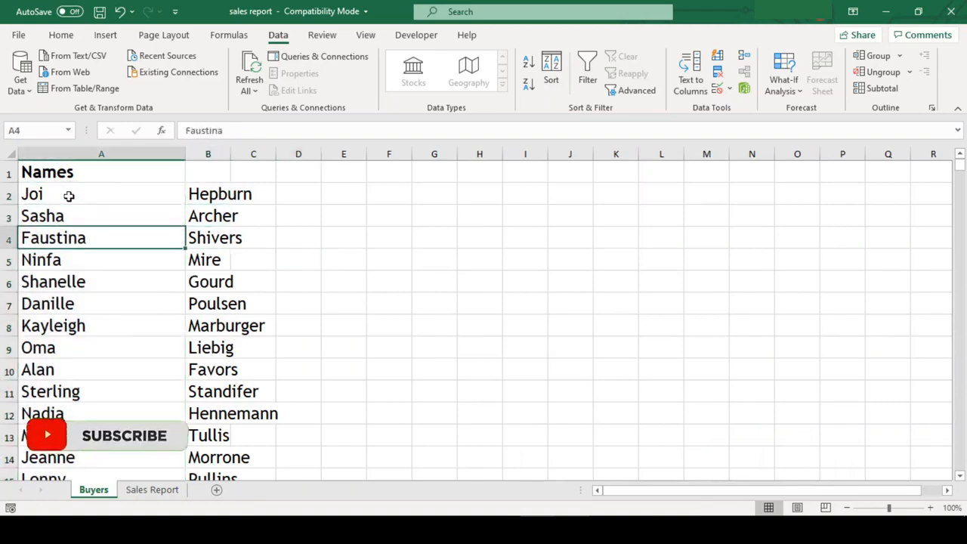
key("Tab")
key("Tab")
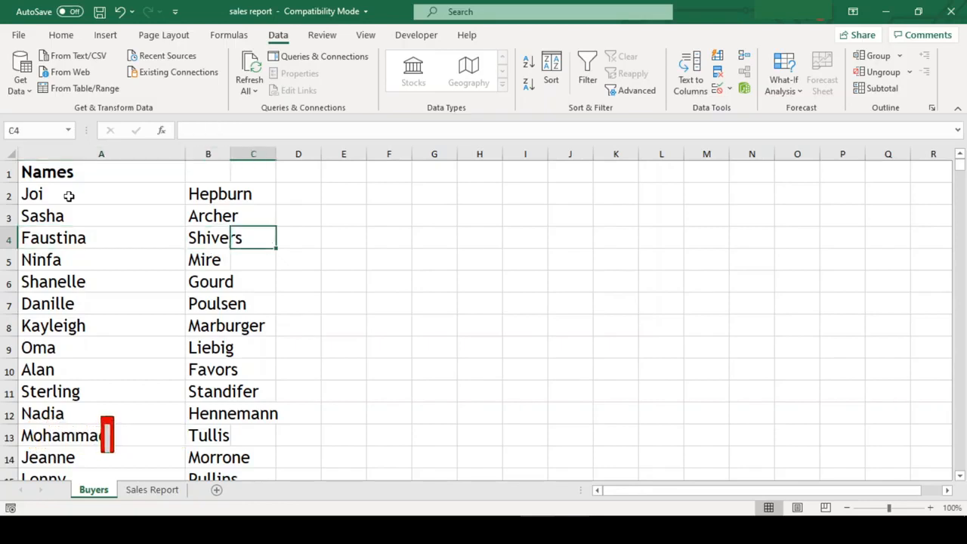
left_click(280, 293)
key("ctrl+z")
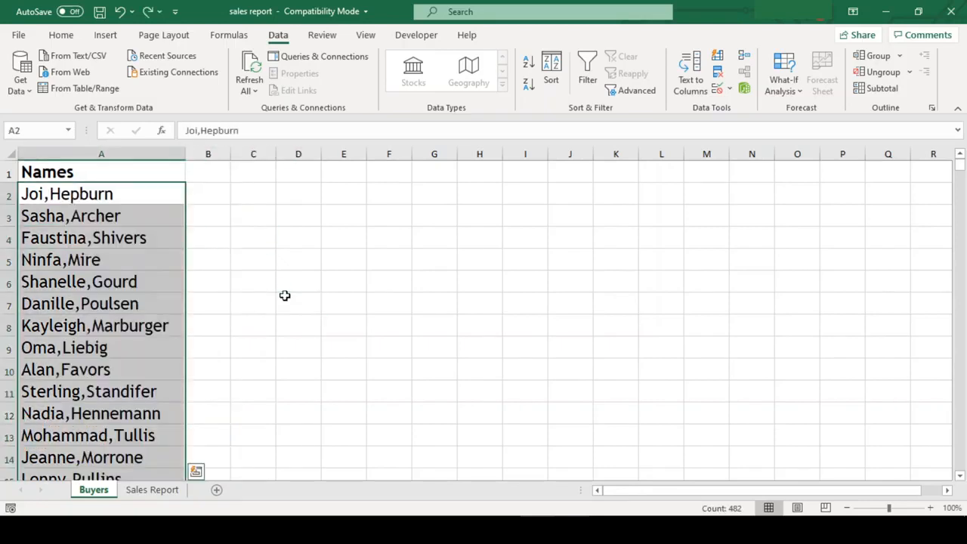
left_click(208, 196)
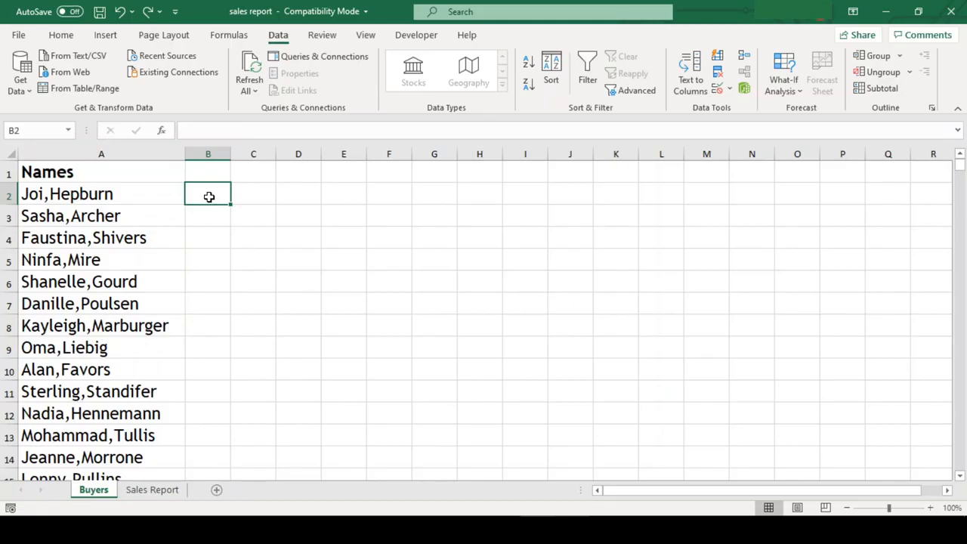
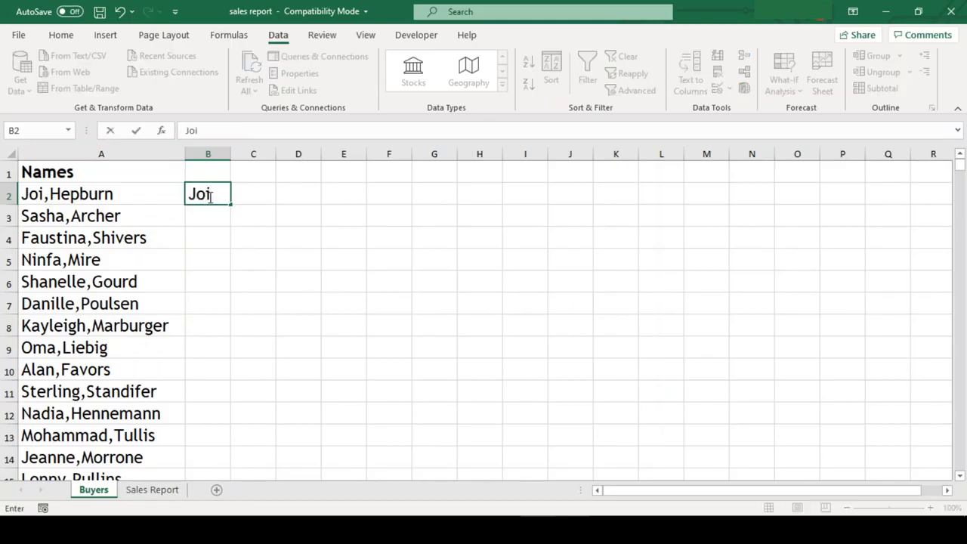
key("Return")
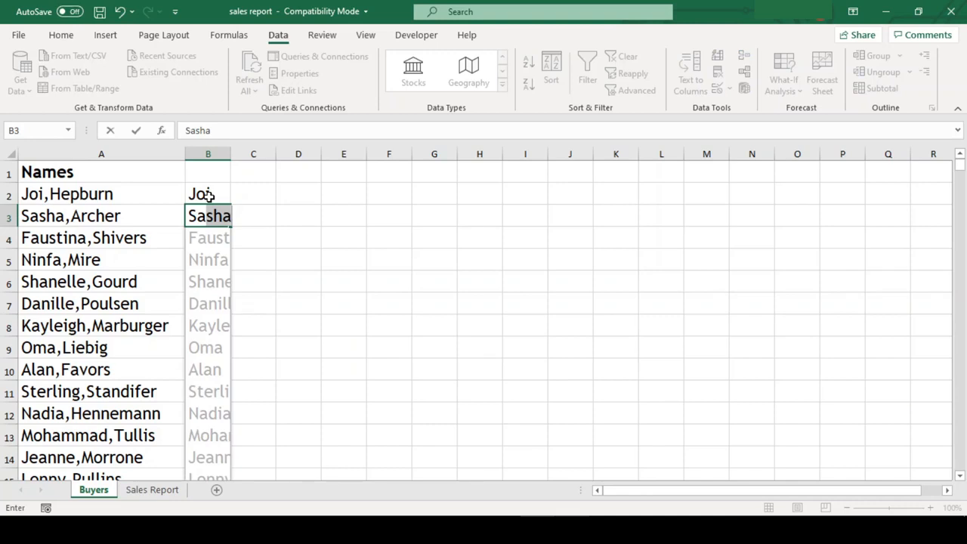
key("Return")
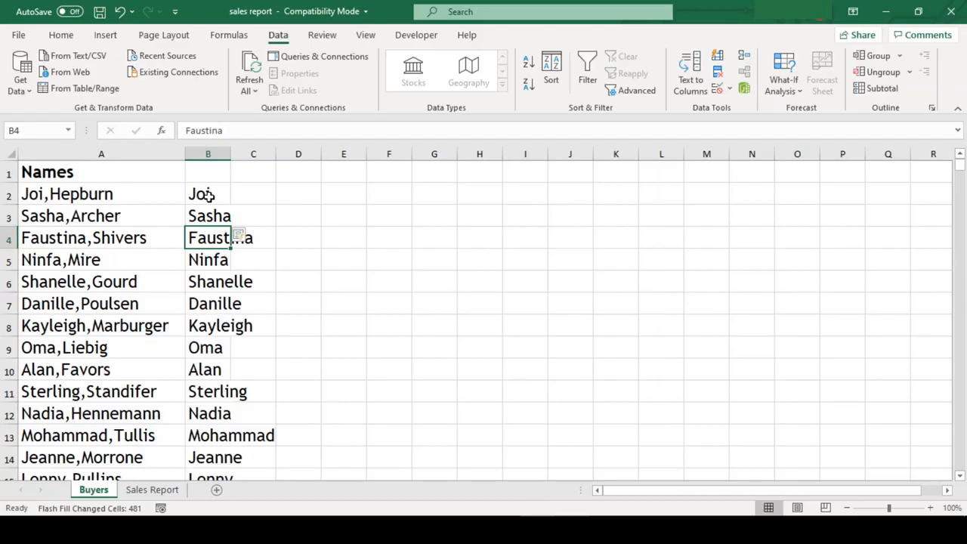
left_click(484, 276)
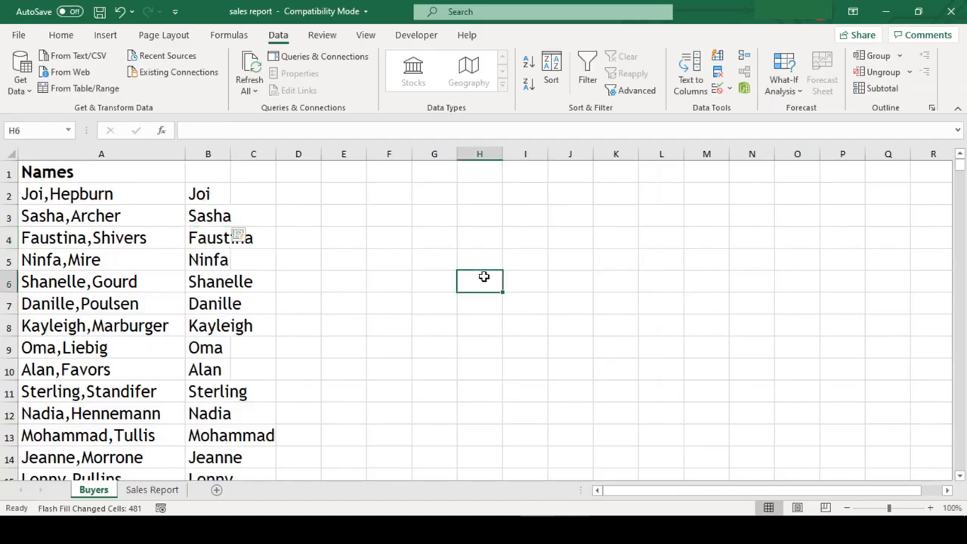
left_click(251, 193)
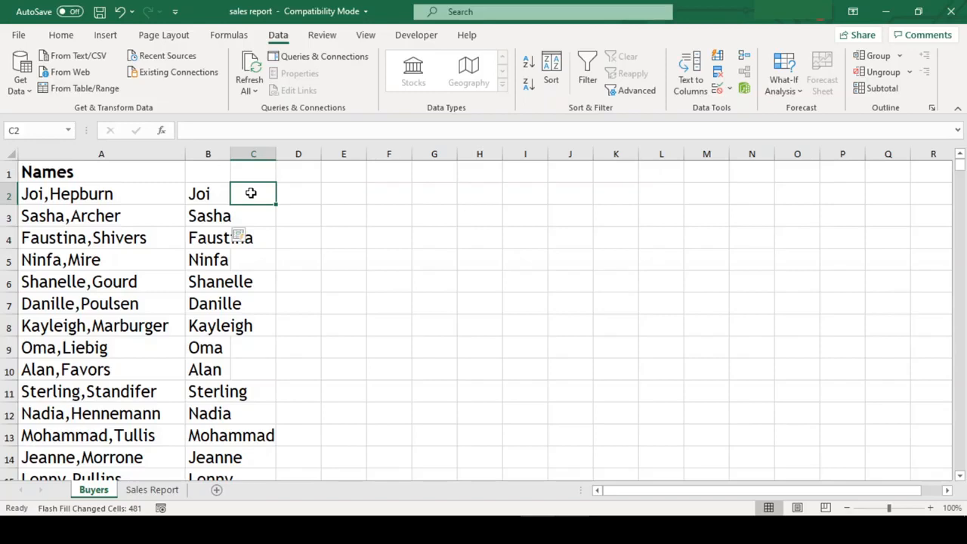
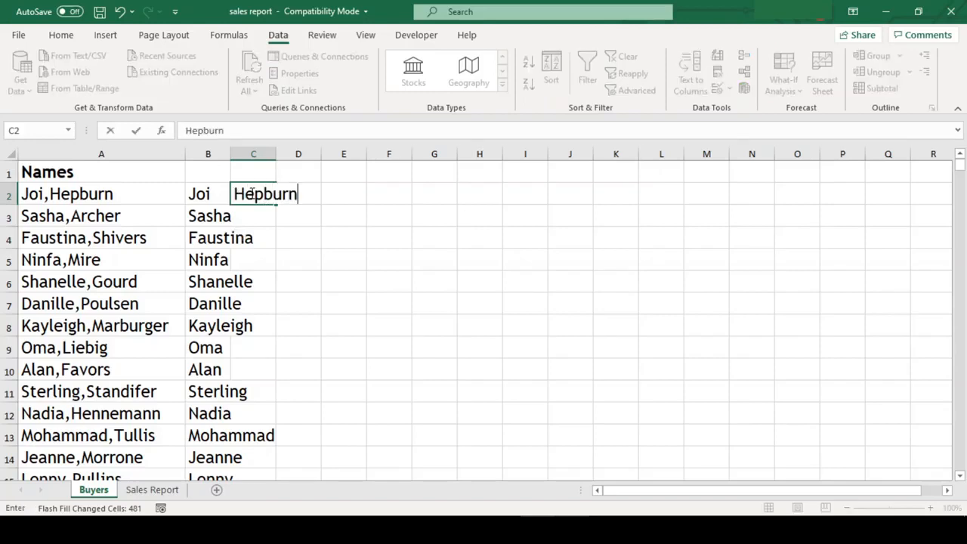
key("Return")
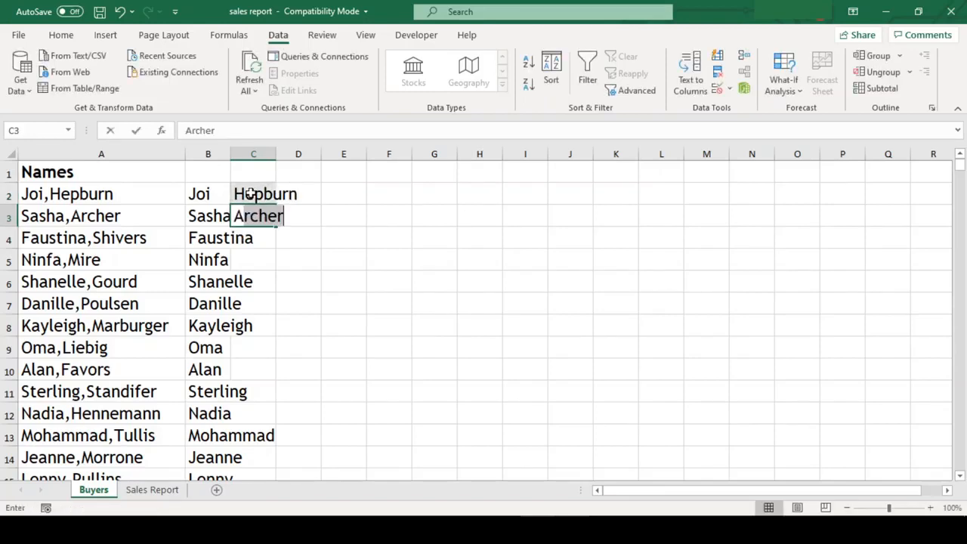
key("Tab")
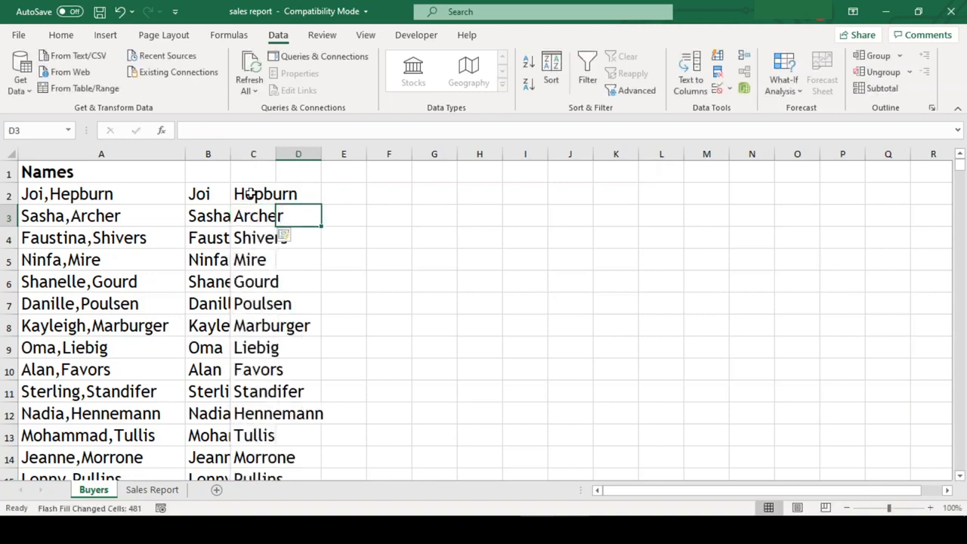
AutoFit columns B:C to the names and go to the Sales Report sheet
left_click(249, 194)
left_click_drag(207, 194, 253, 194)
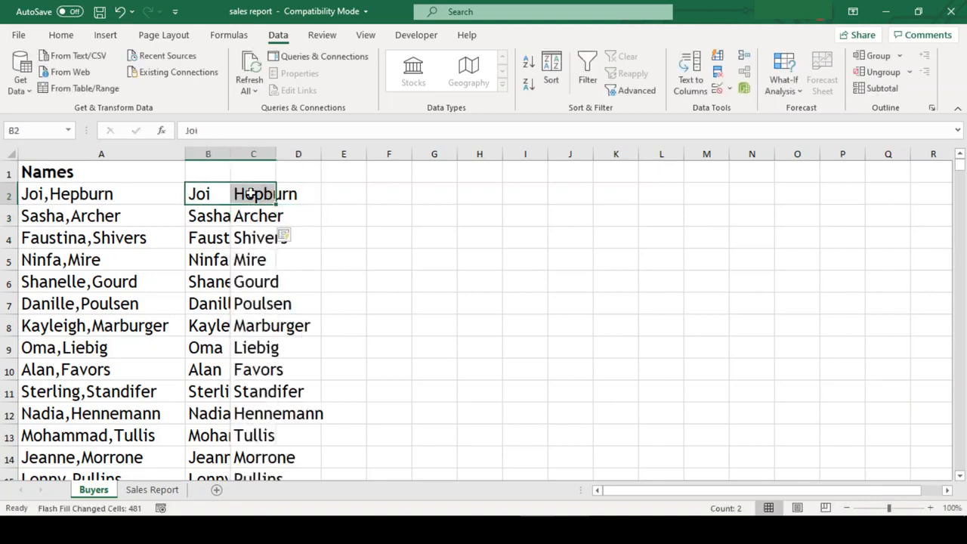
key("ctrl+shift+Down")
key("alt+h")
key("o")
key("i")
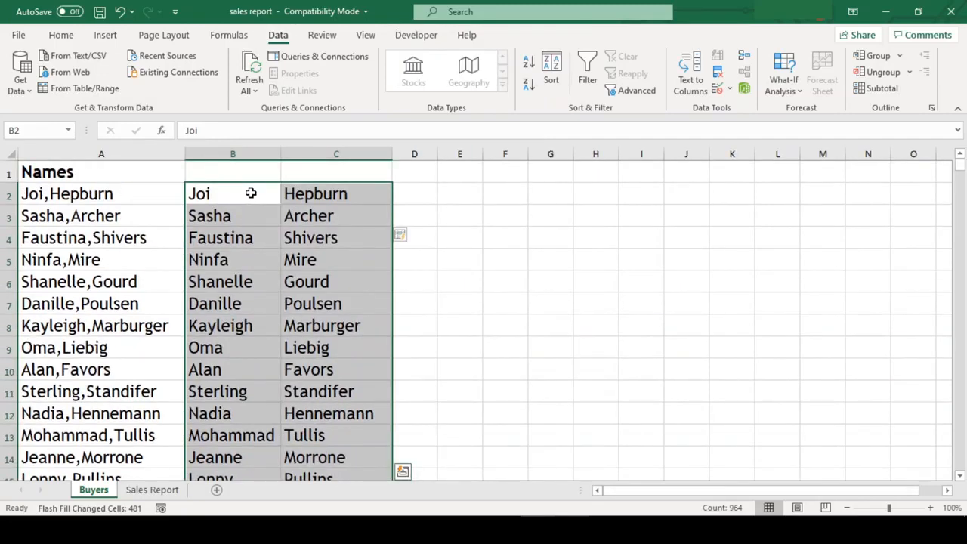
key("Up")
key("Right")
key("Right")
key("Down")
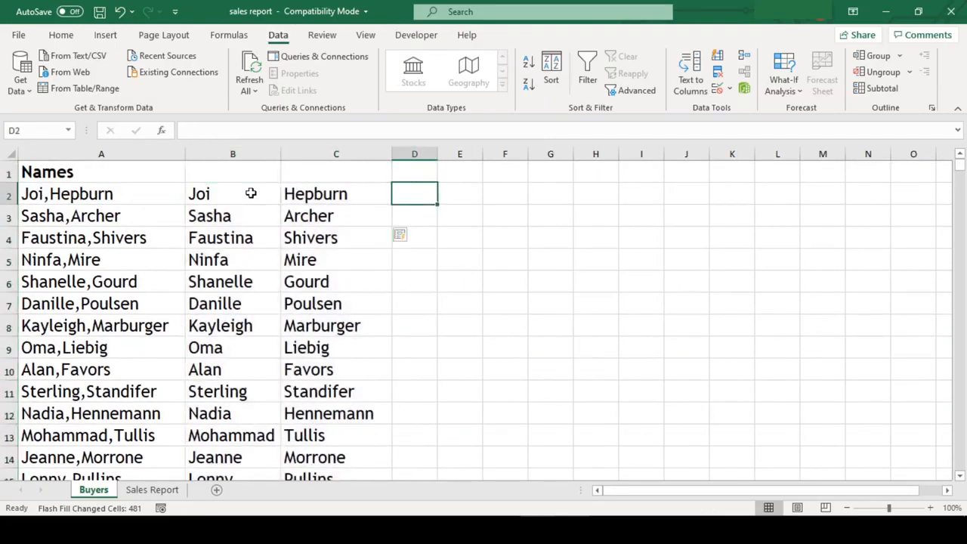
left_click(160, 489)
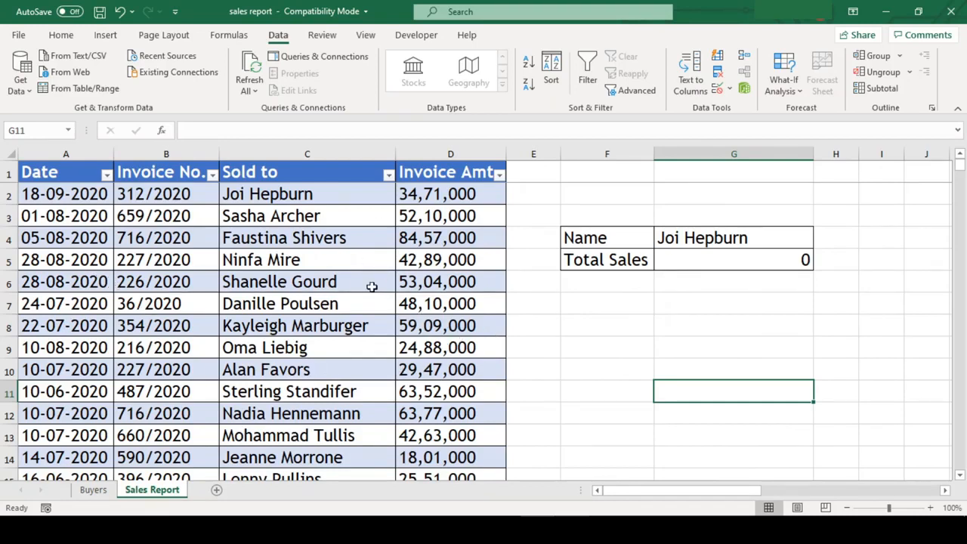
Check the Sold to names and the SUMIF Total Sales formula in G5
left_click(302, 198)
left_click(305, 219)
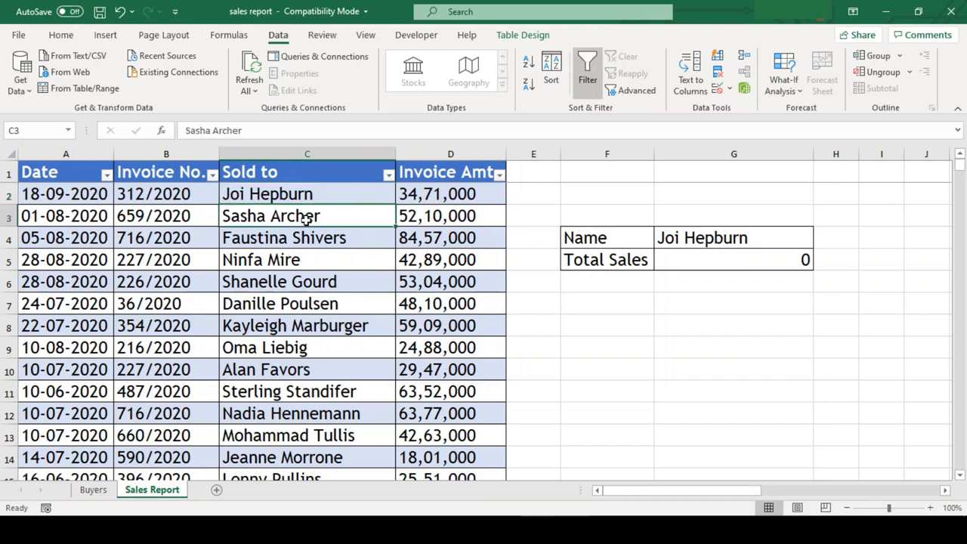
left_click(312, 239)
left_click(314, 259)
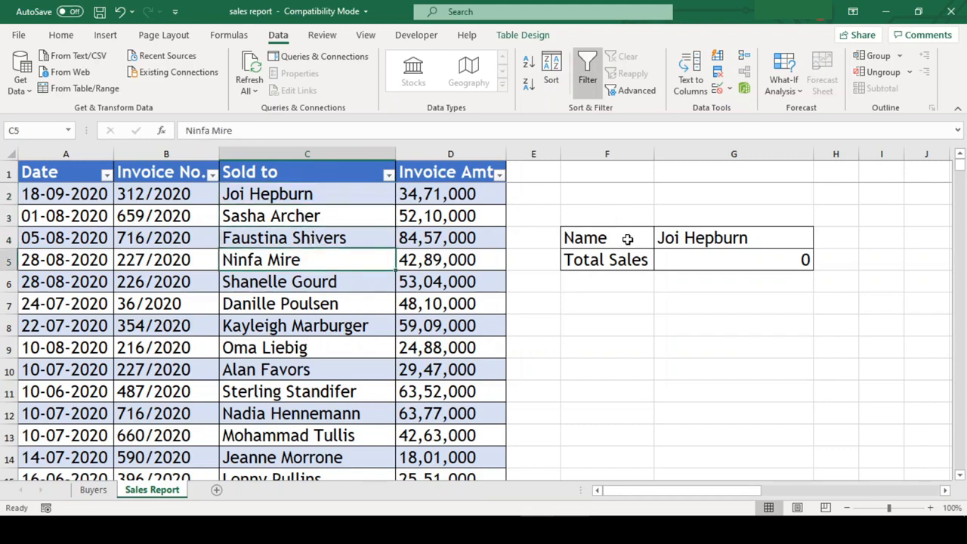
left_click(674, 257)
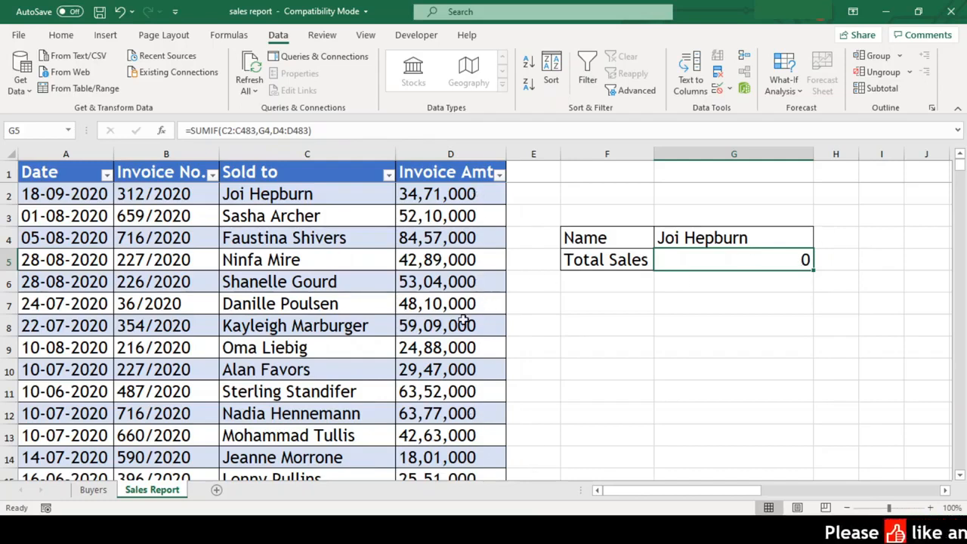
Inspect the Invoice Amt values and select D2:D483
left_click(483, 194)
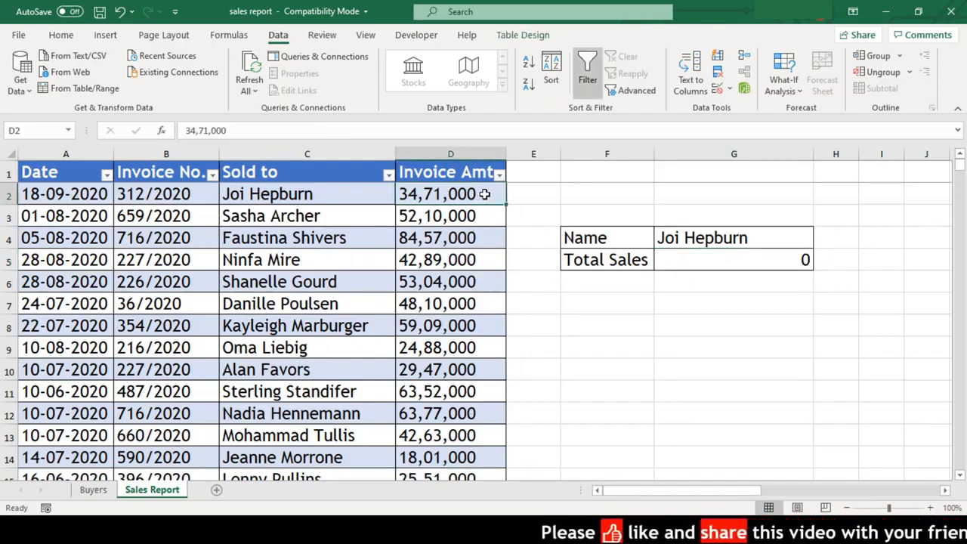
left_click(484, 218)
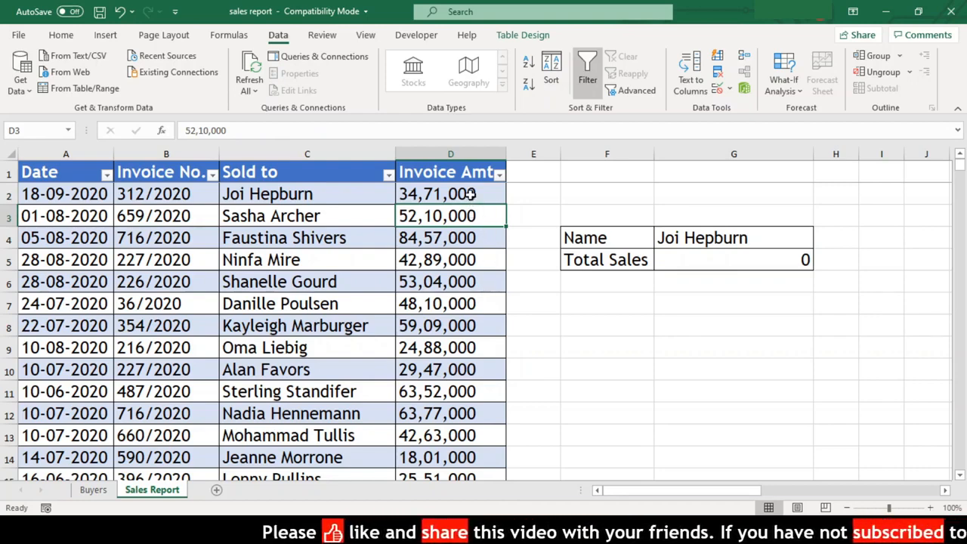
left_click(470, 194)
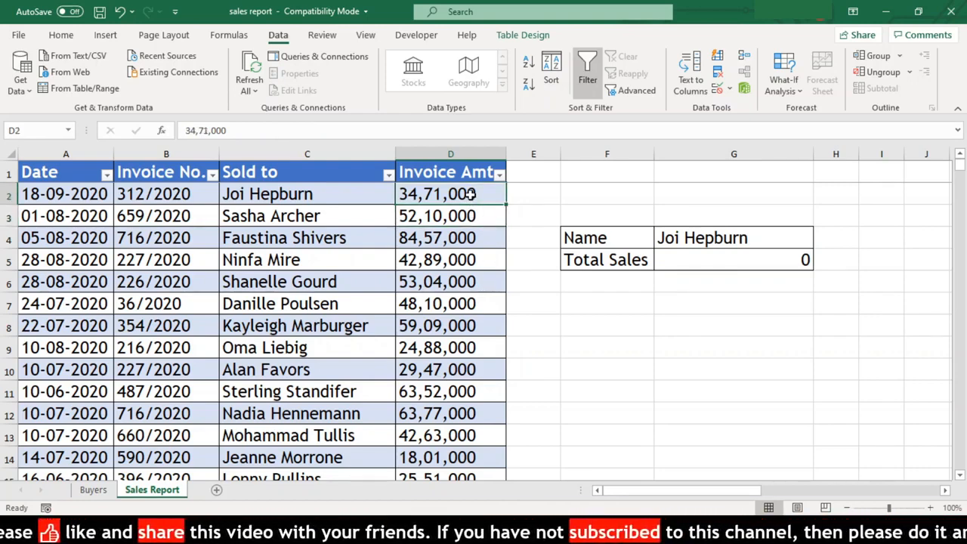
key("ctrl+Down")
key("ctrl+shift+Up")
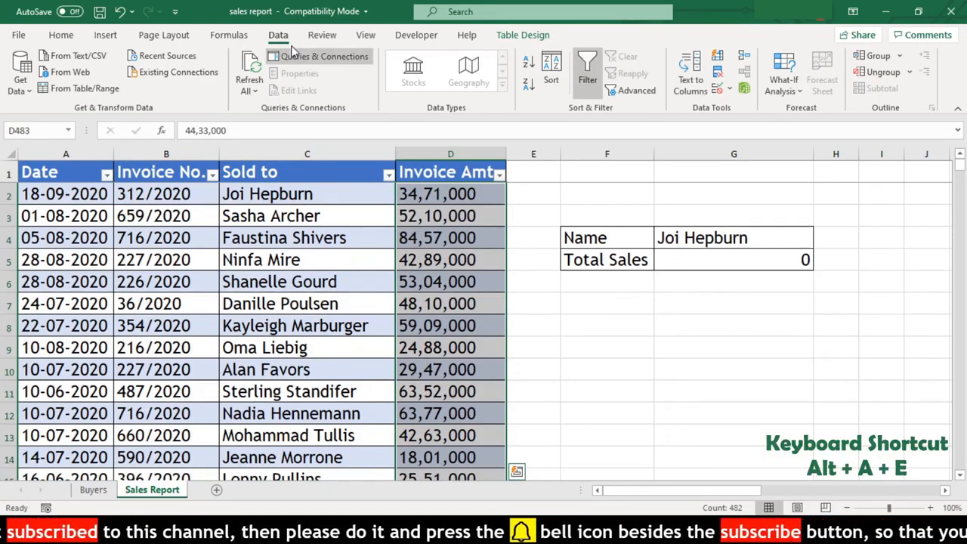
Run Text to Columns on the amounts with Tab instead of Comma as delimiter, converting them to numbers
left_click(702, 82)
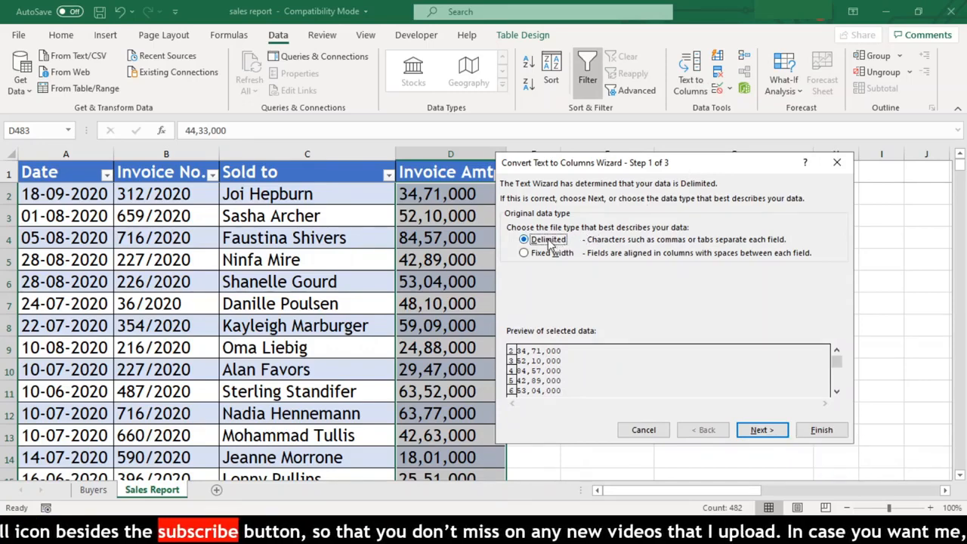
left_click(760, 430)
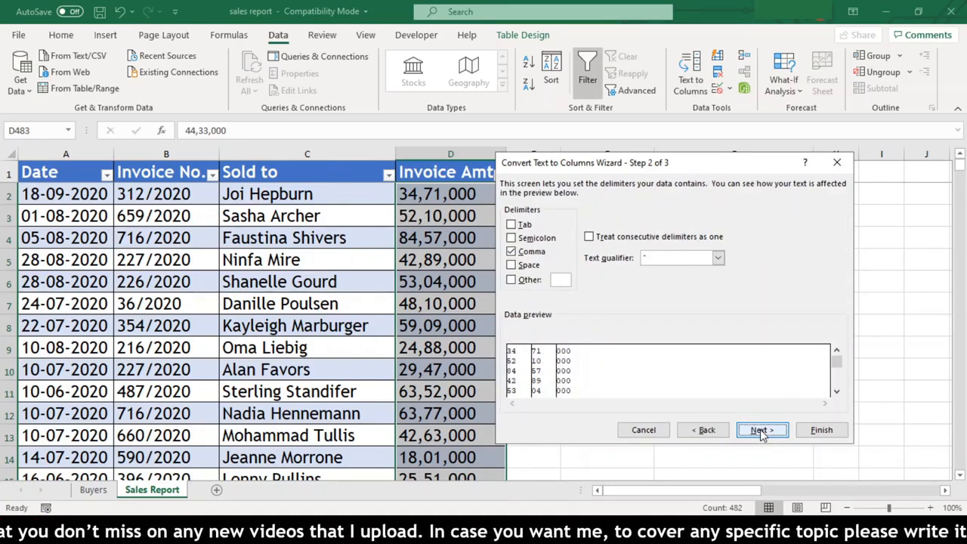
left_click(529, 251)
left_click(524, 225)
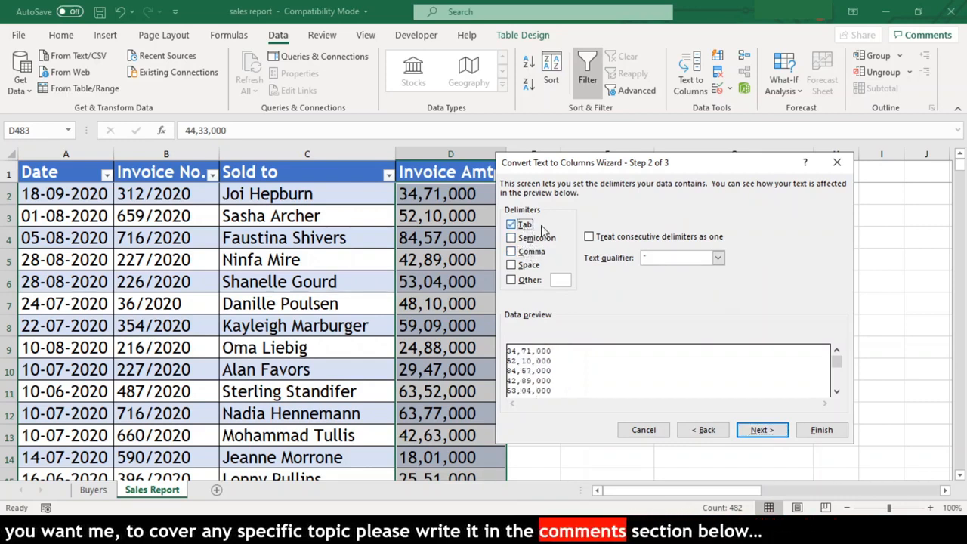
left_click(756, 429)
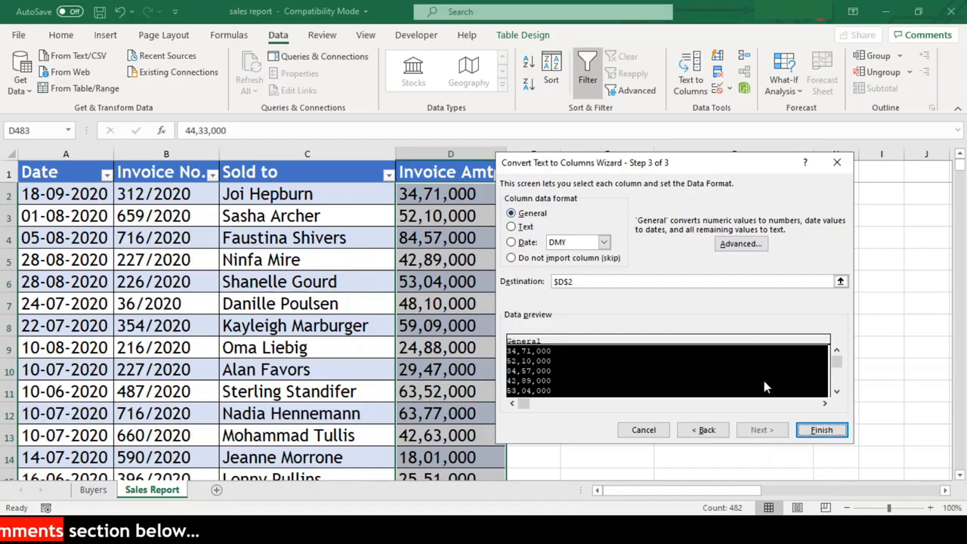
left_click(821, 430)
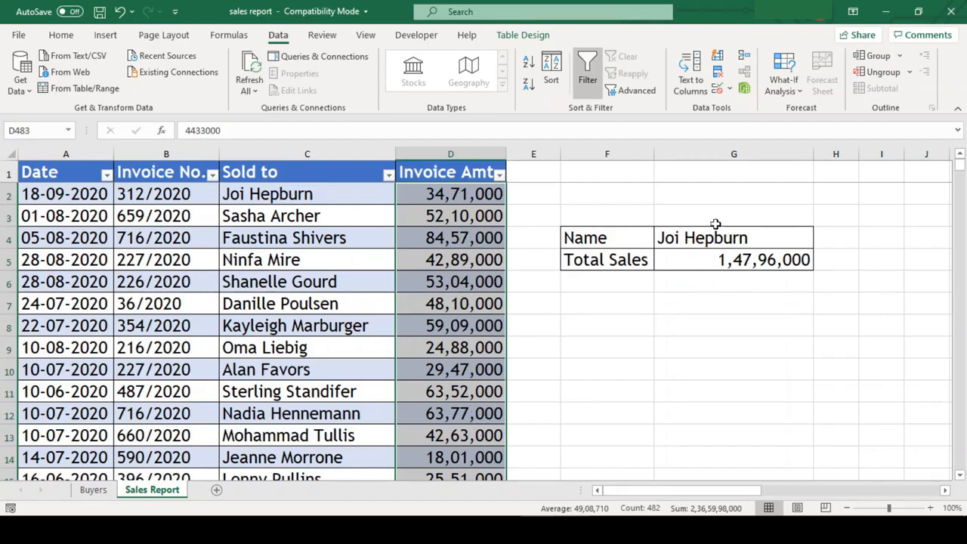
Pick another buyer from the G4 dropdown so Total Sales shows 1,30,60,000
left_click(797, 240)
left_click(819, 242)
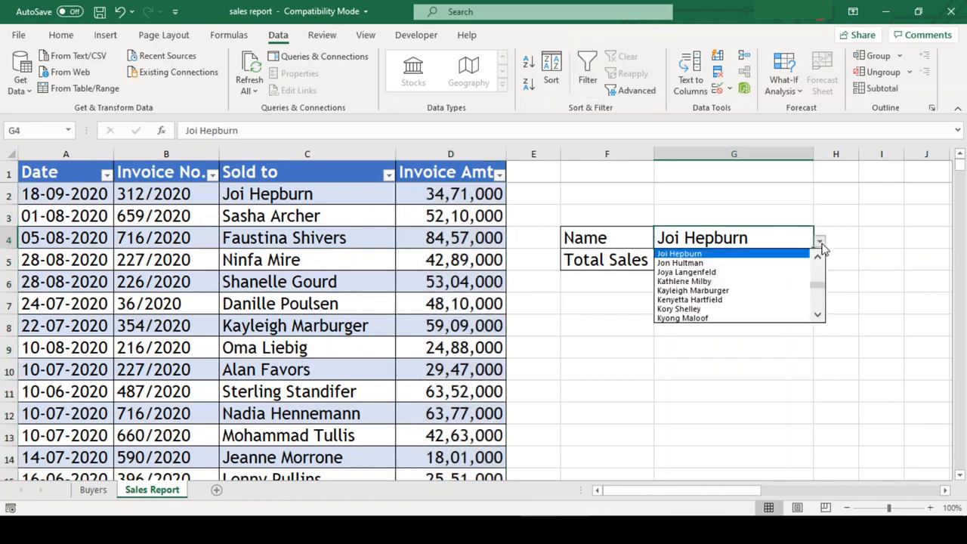
left_click(761, 278)
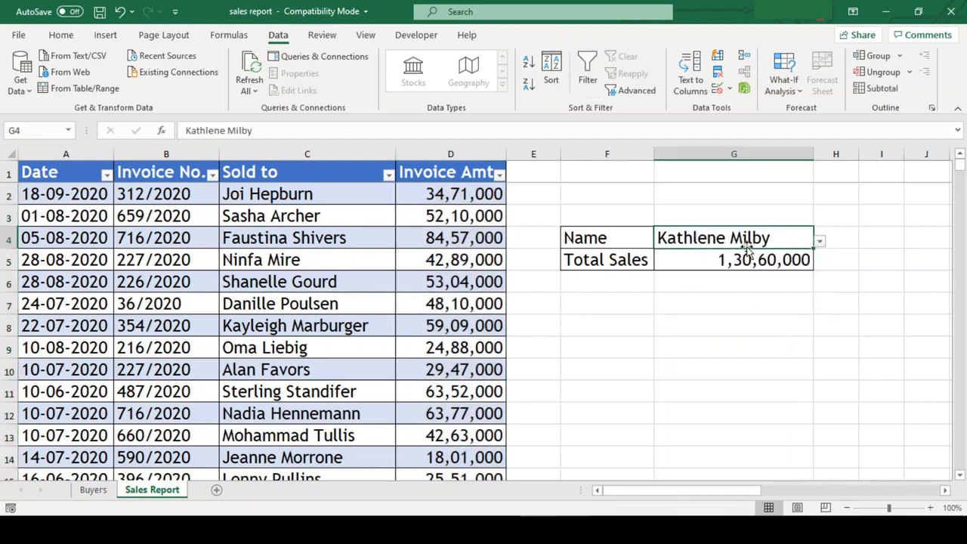
left_click(798, 301)
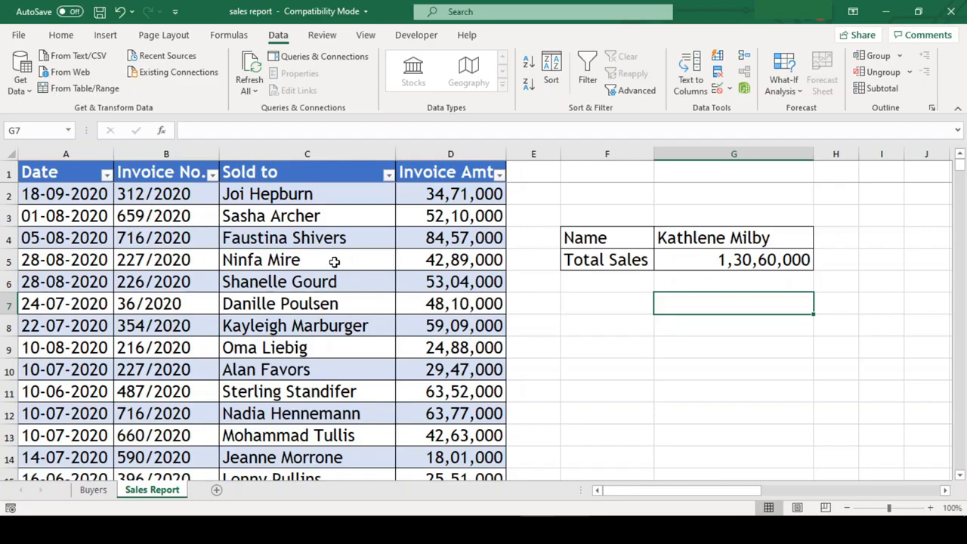
Check in the Date filter list that dates are stored as text, then cancel
left_click(107, 177)
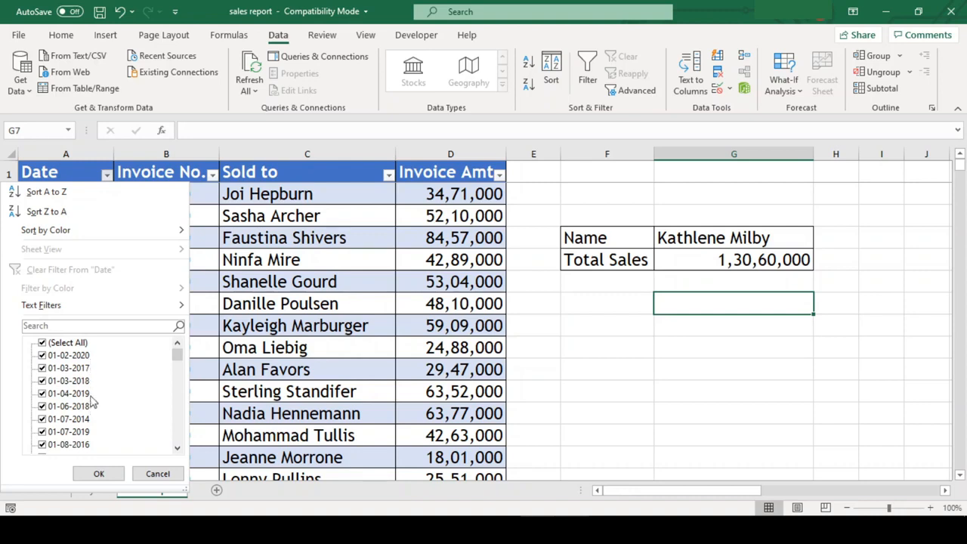
mouse_move(100, 310)
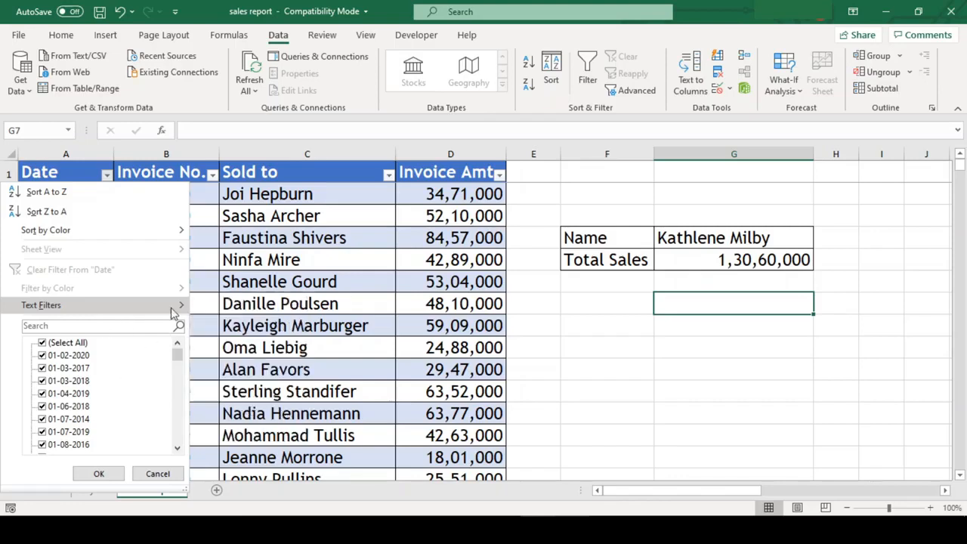
left_click(159, 476)
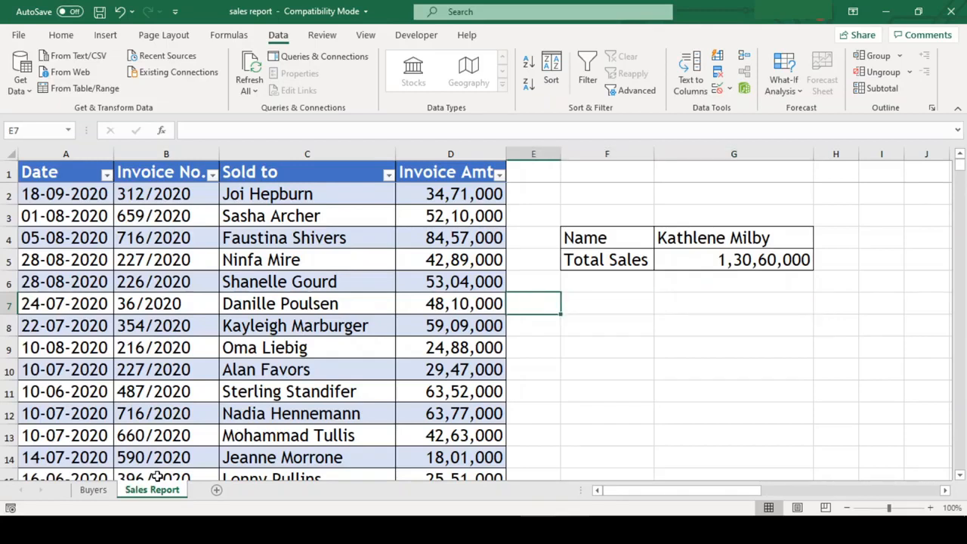
Select the dates A2:A483 and launch Text to Columns
left_click(89, 352)
key("ctrl+Down")
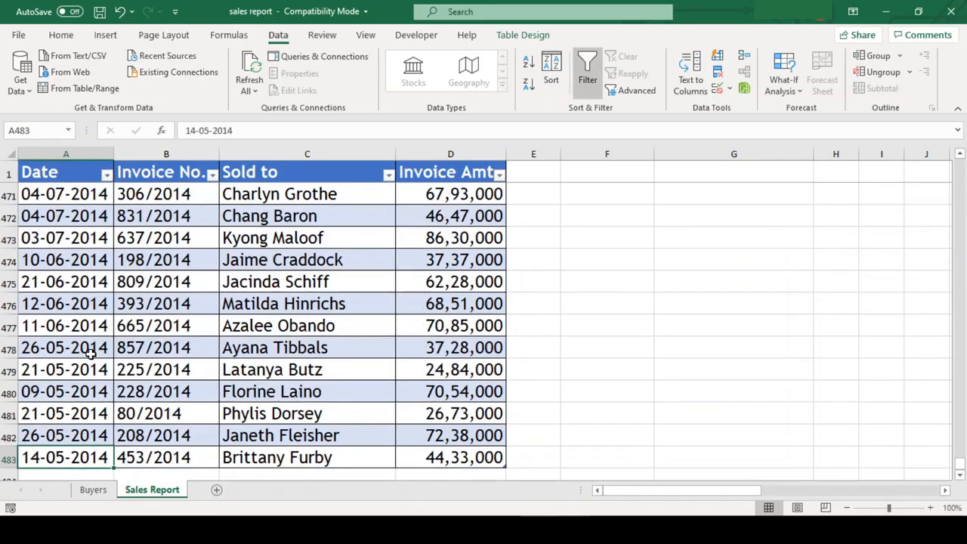
key("ctrl+shift+Up")
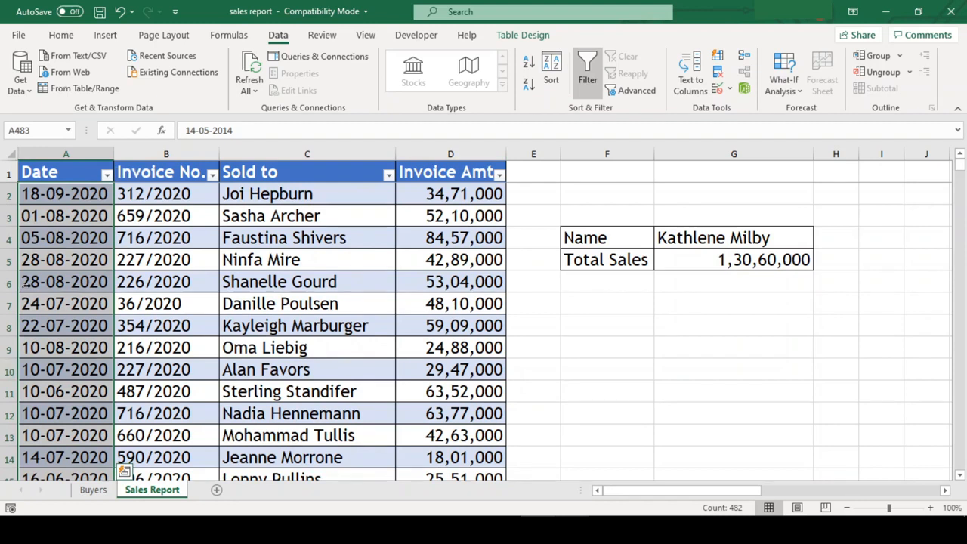
left_click(682, 70)
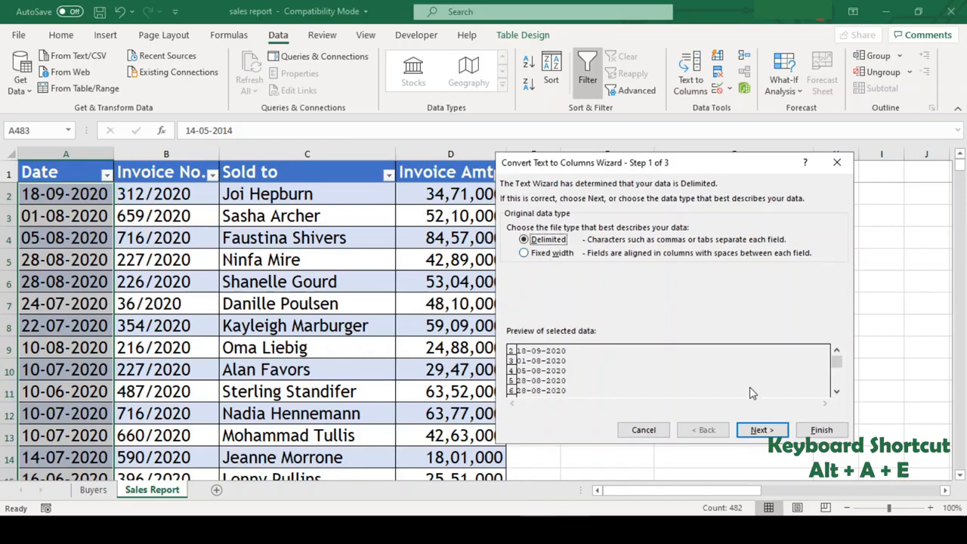
Set the column format to Date in DMY order and finish the wizard
left_click(750, 430)
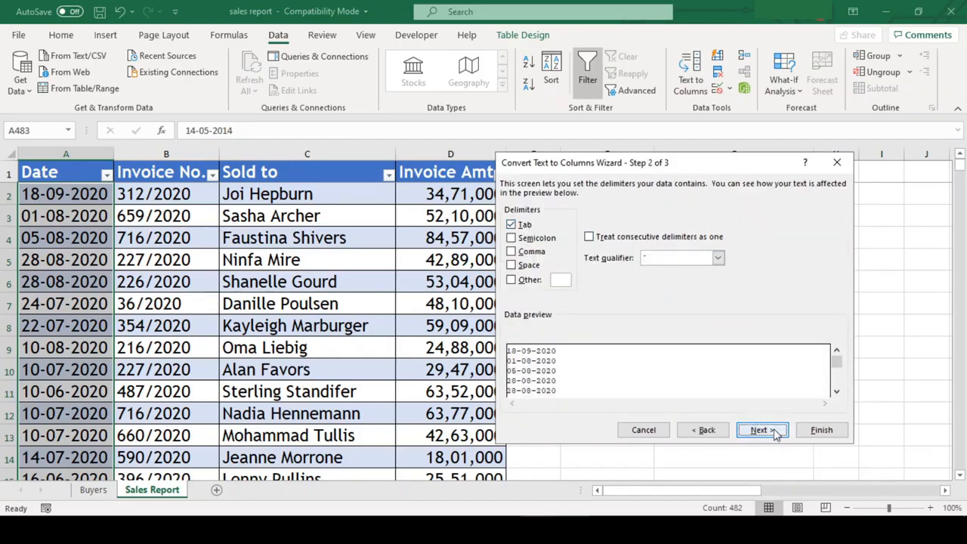
left_click(775, 432)
left_click(529, 243)
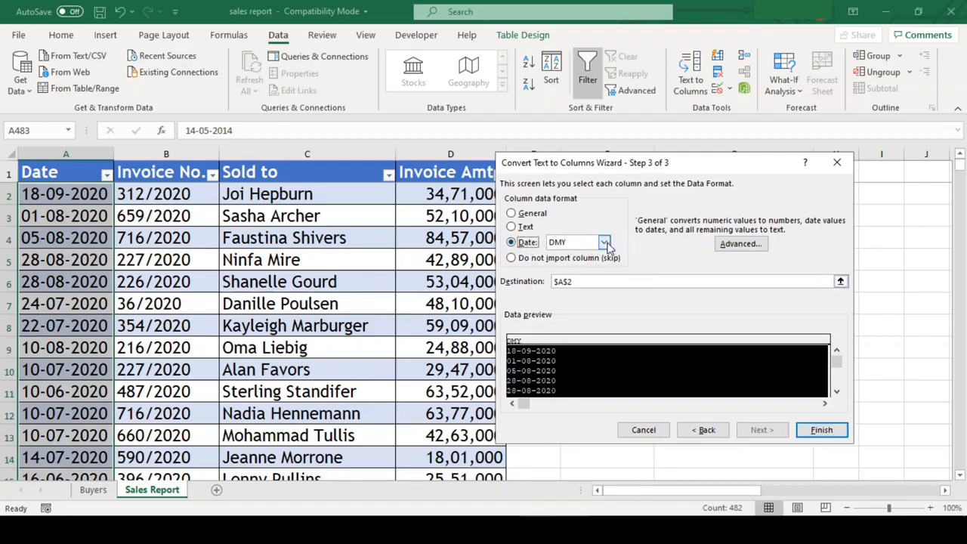
left_click(584, 243)
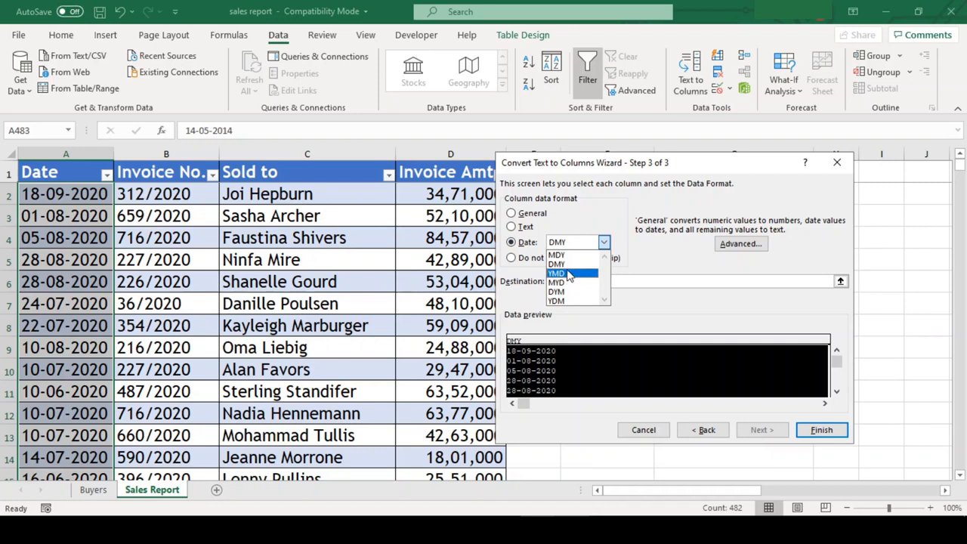
left_click(571, 264)
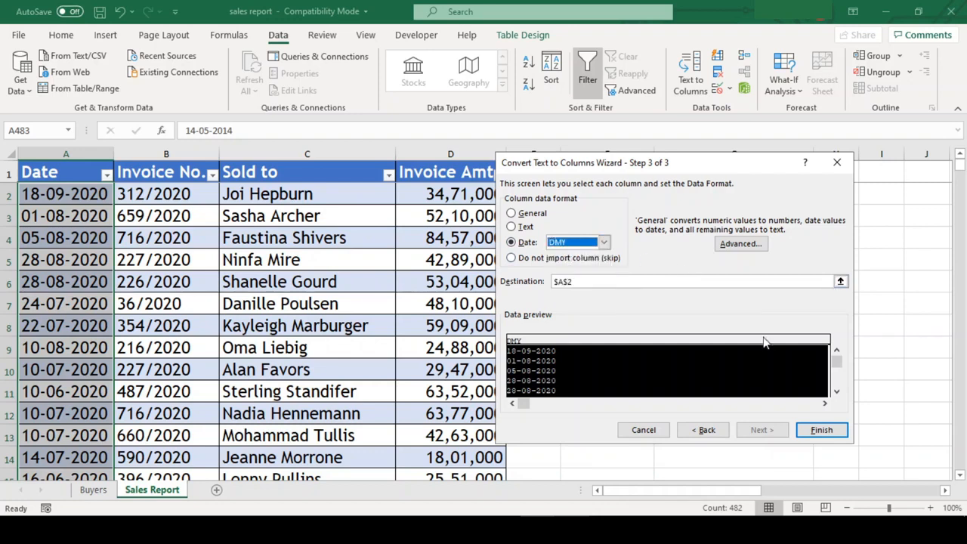
left_click(812, 429)
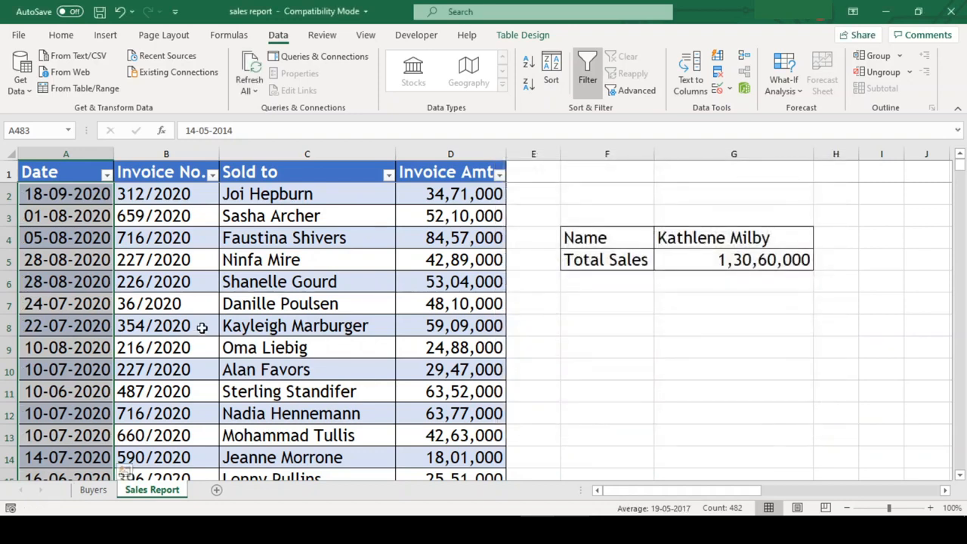
left_click(166, 280)
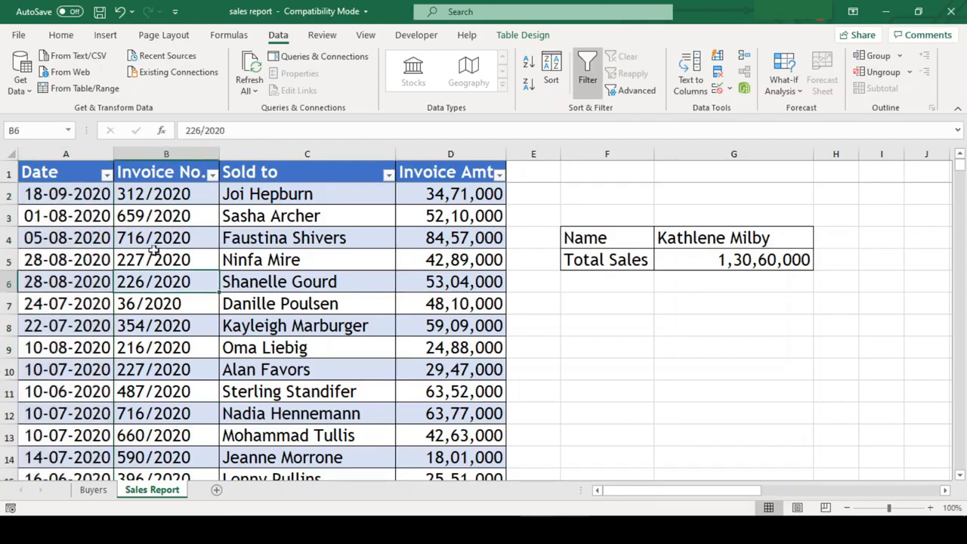
left_click(106, 174)
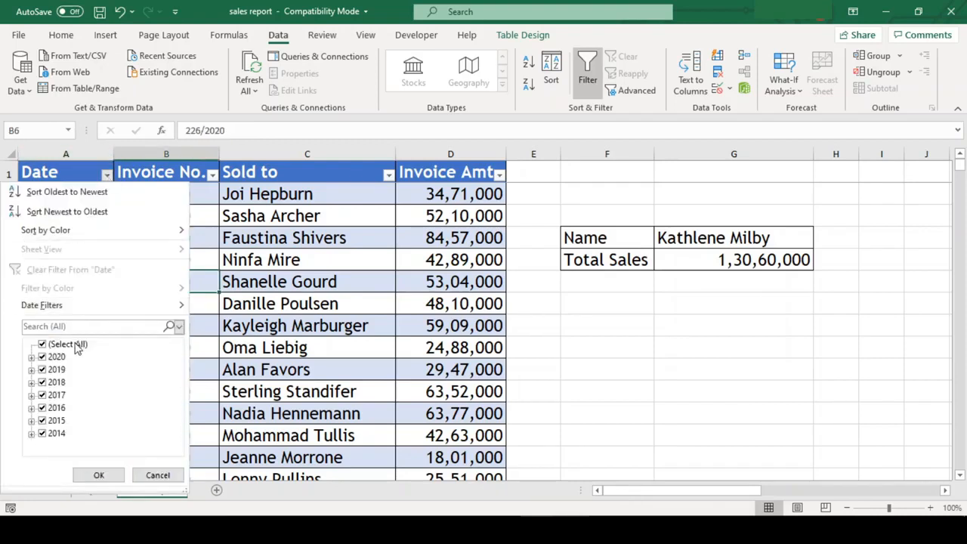
left_click(31, 358)
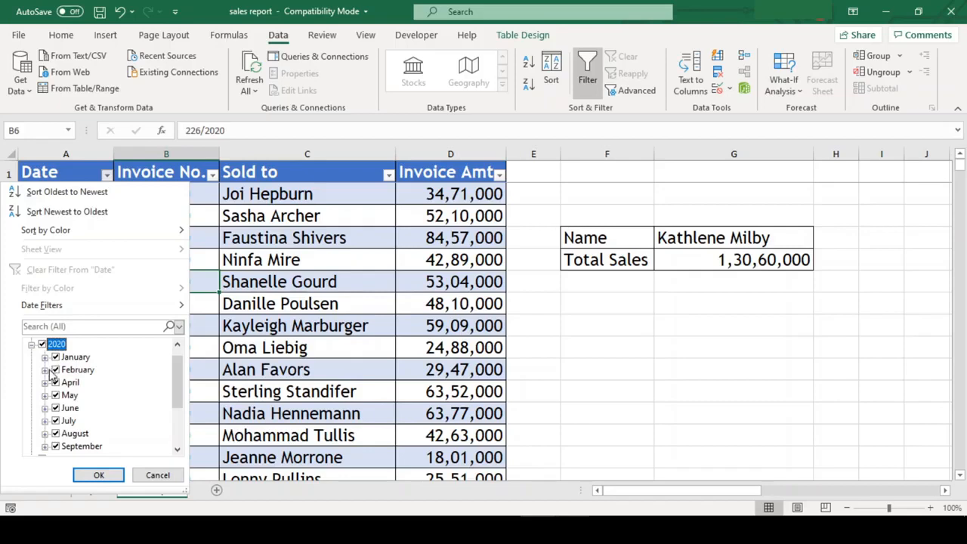
left_click(45, 369)
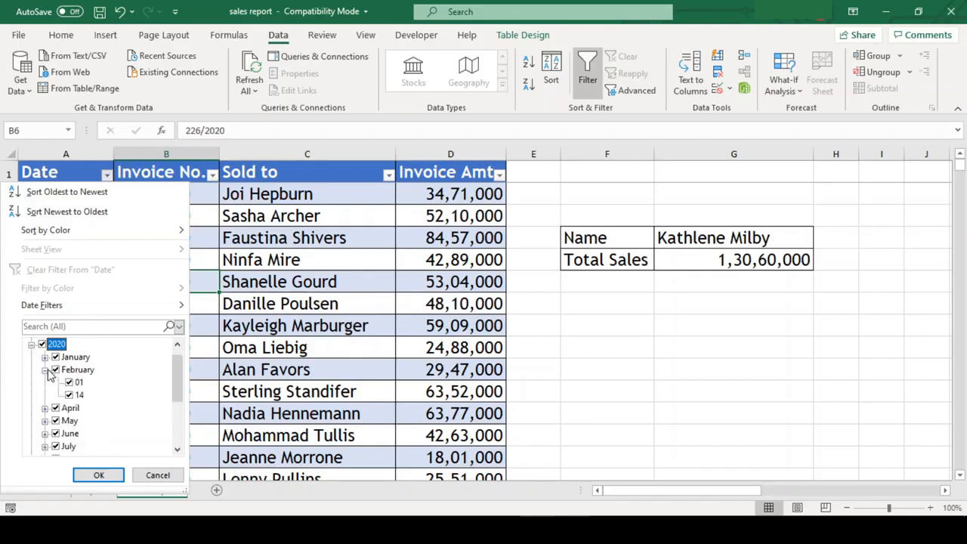
left_click(158, 476)
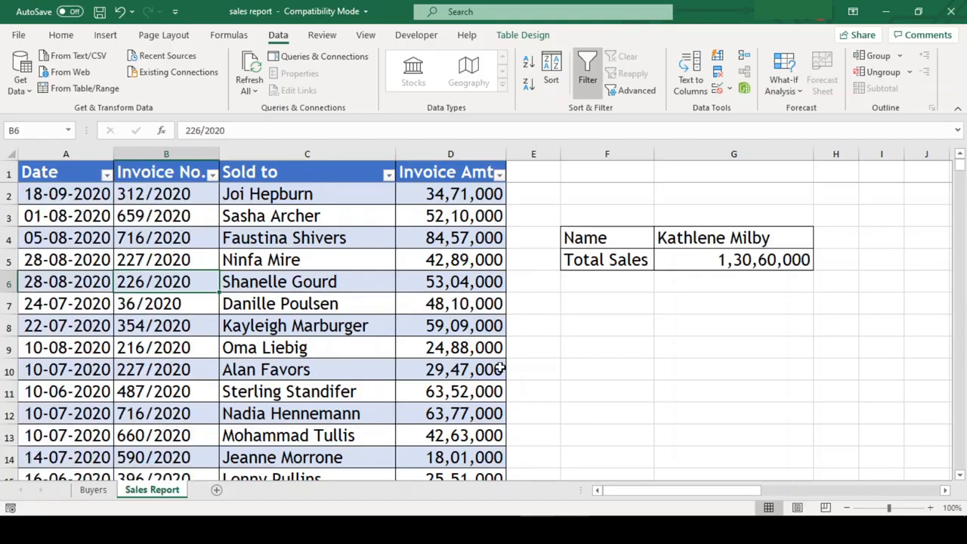